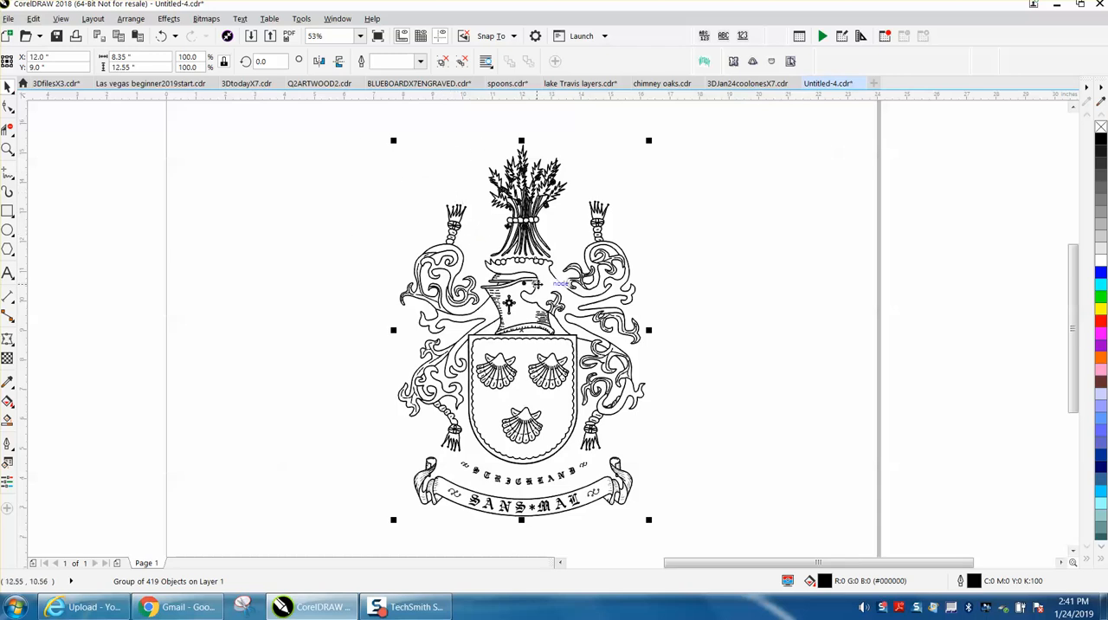
Ungroup the coat-of-arms artwork and clear the selection.
click(135, 19)
mouse_move(280, 278)
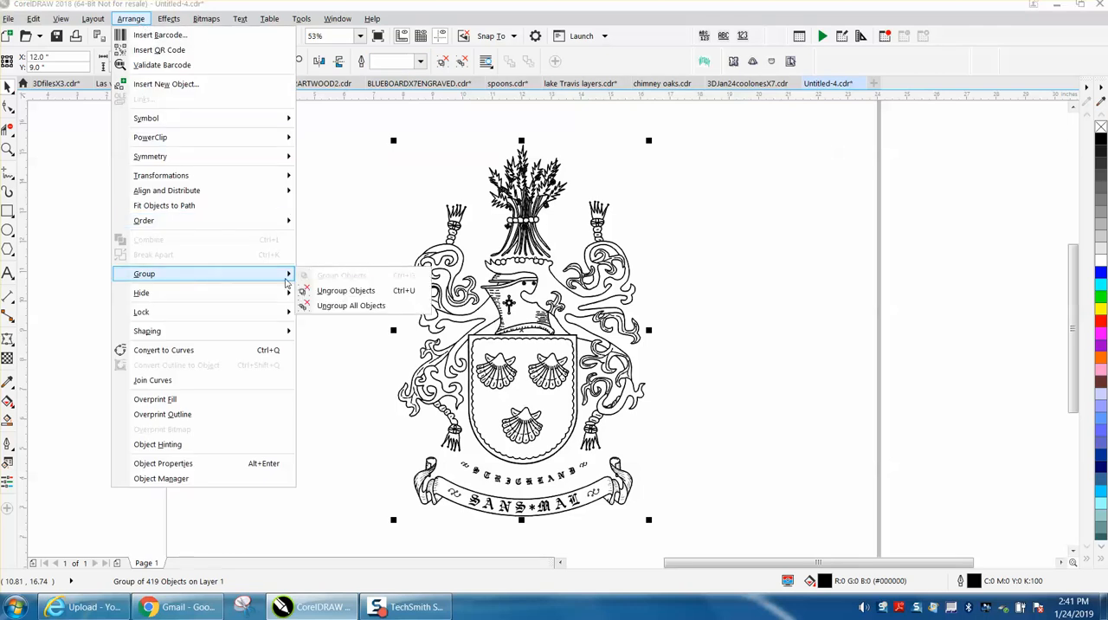
click(313, 292)
click(363, 187)
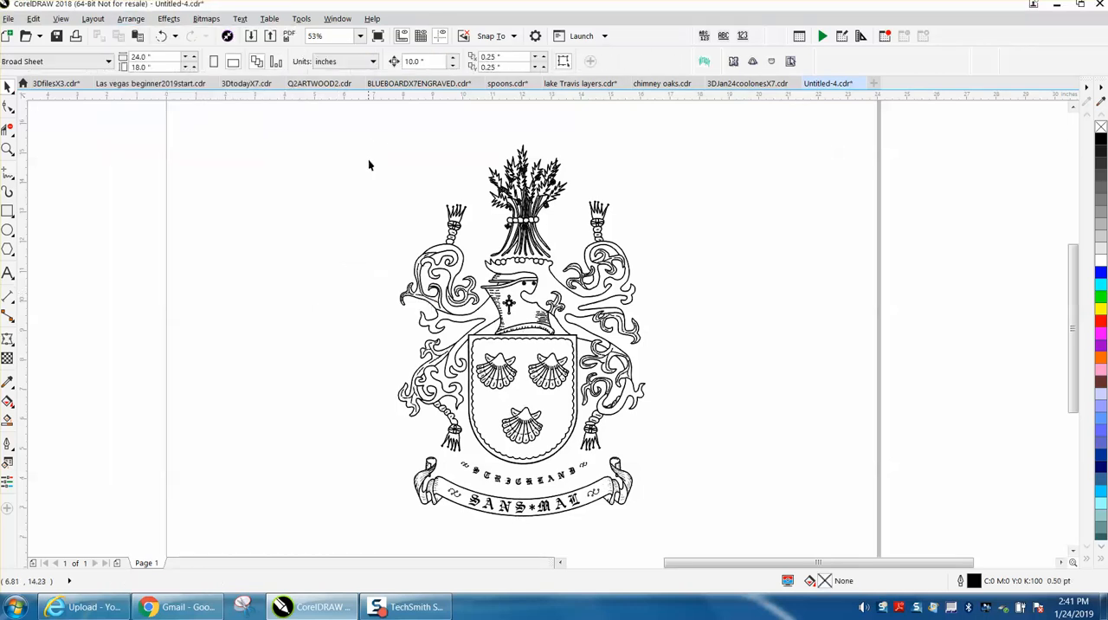
Create a boundary outline around all the coat-of-arms objects and move it 10 inches right of the artwork.
drag(371, 127, 698, 527)
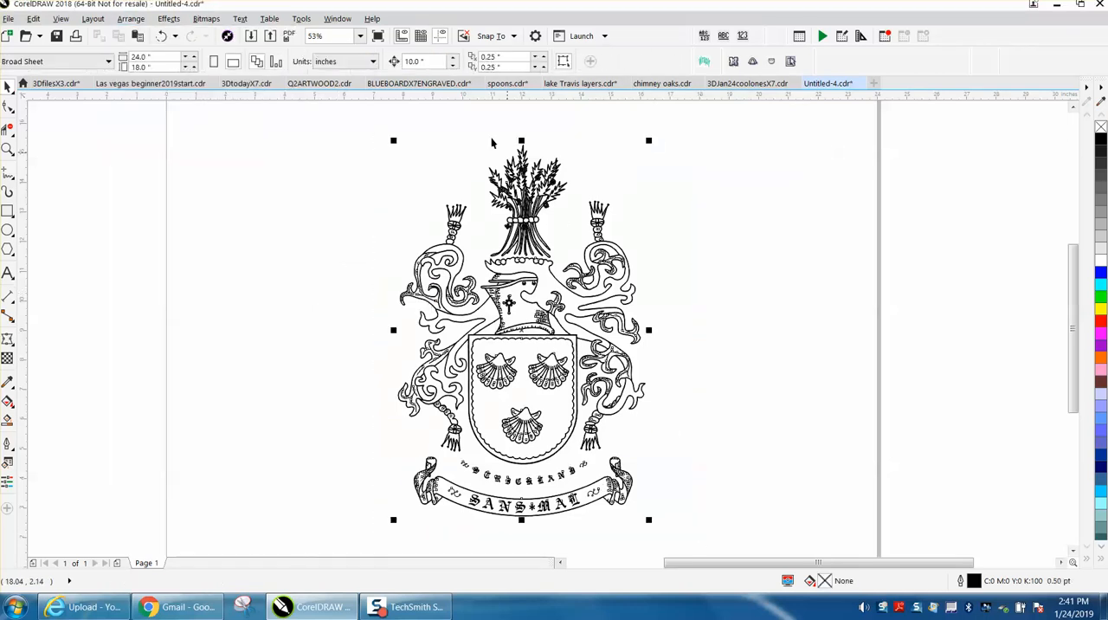
click(501, 60)
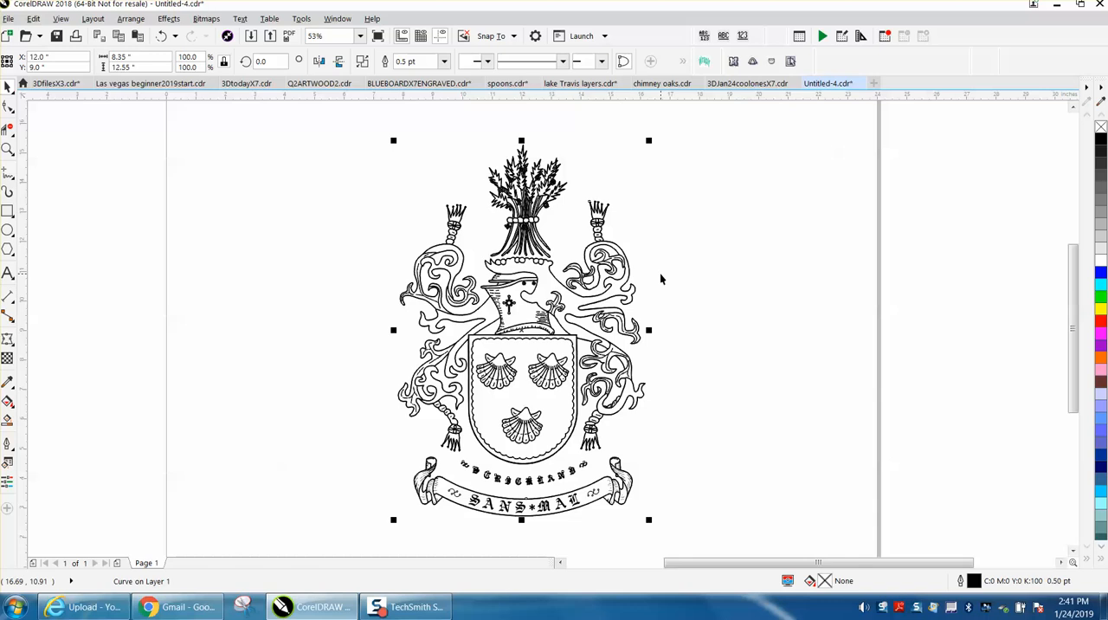
key(Right)
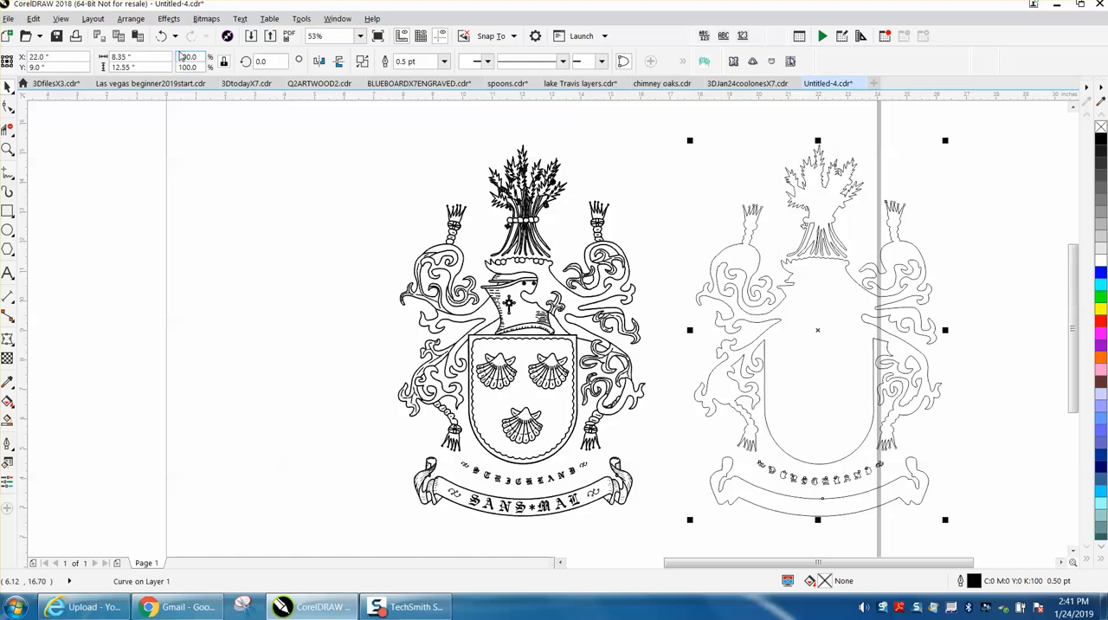
Apply a one-step outside contour with a 1.0 inch offset to the crest boundary.
click(169, 19)
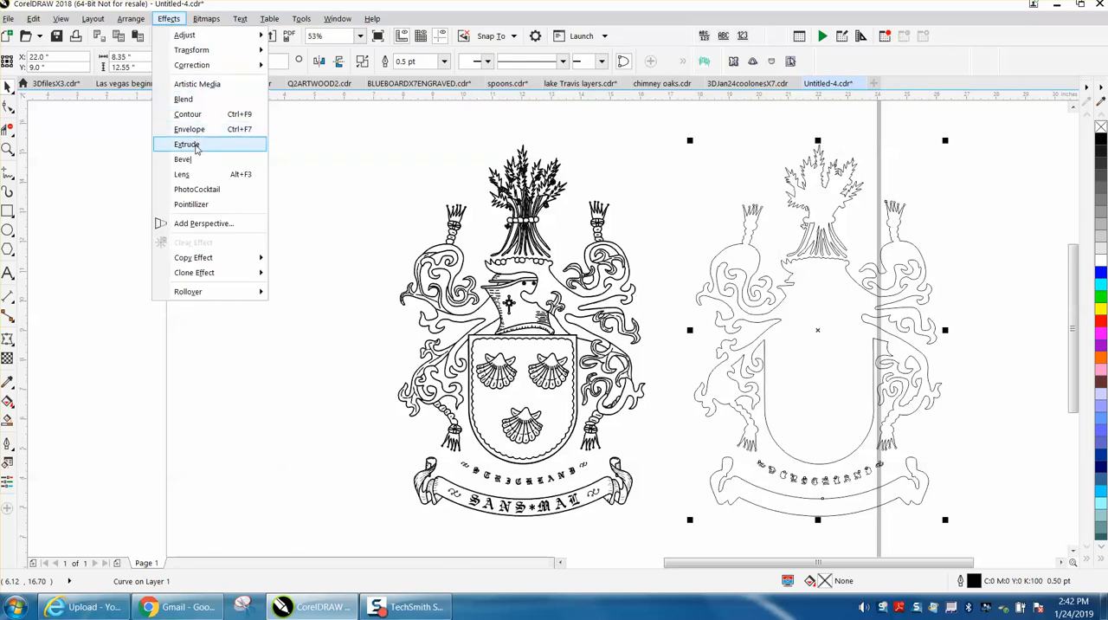
click(209, 117)
drag(968, 140, 910, 140)
text(1)
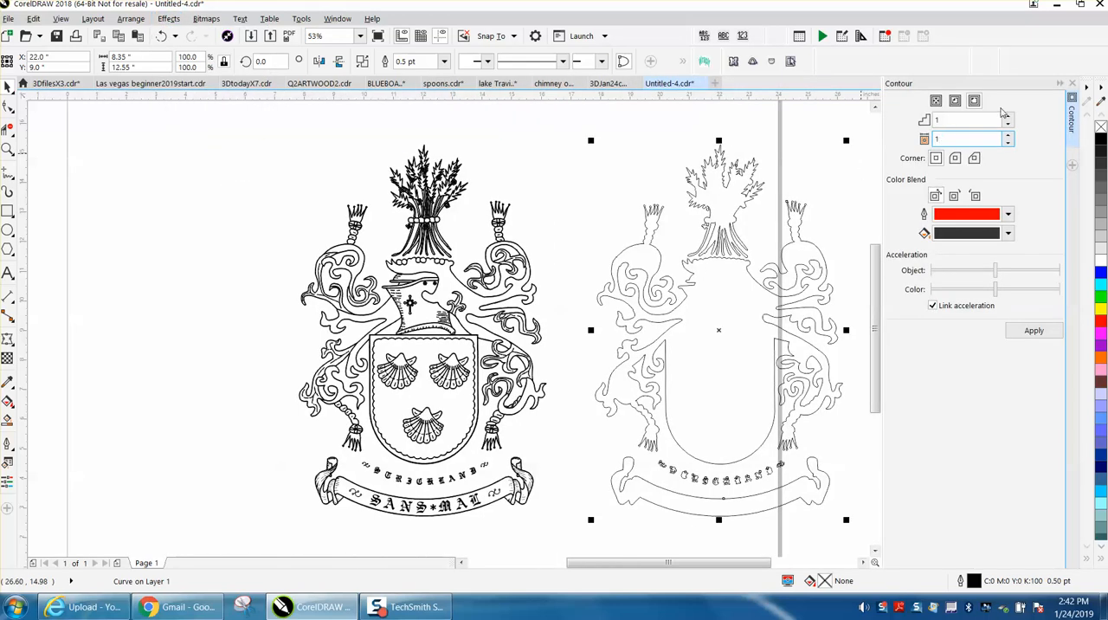
key(Return)
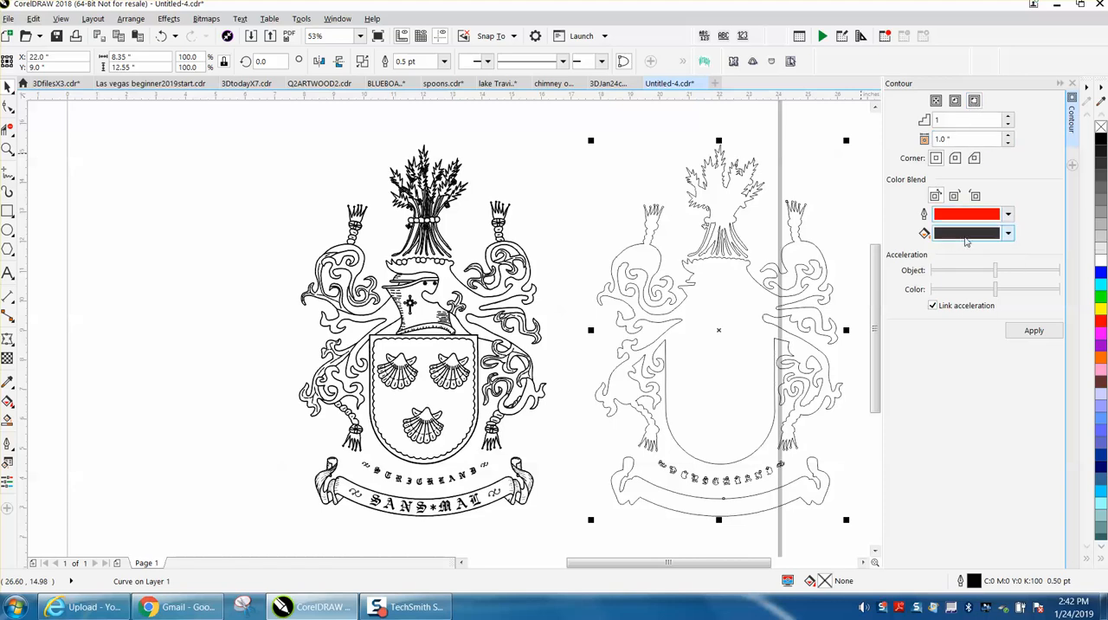
click(1025, 331)
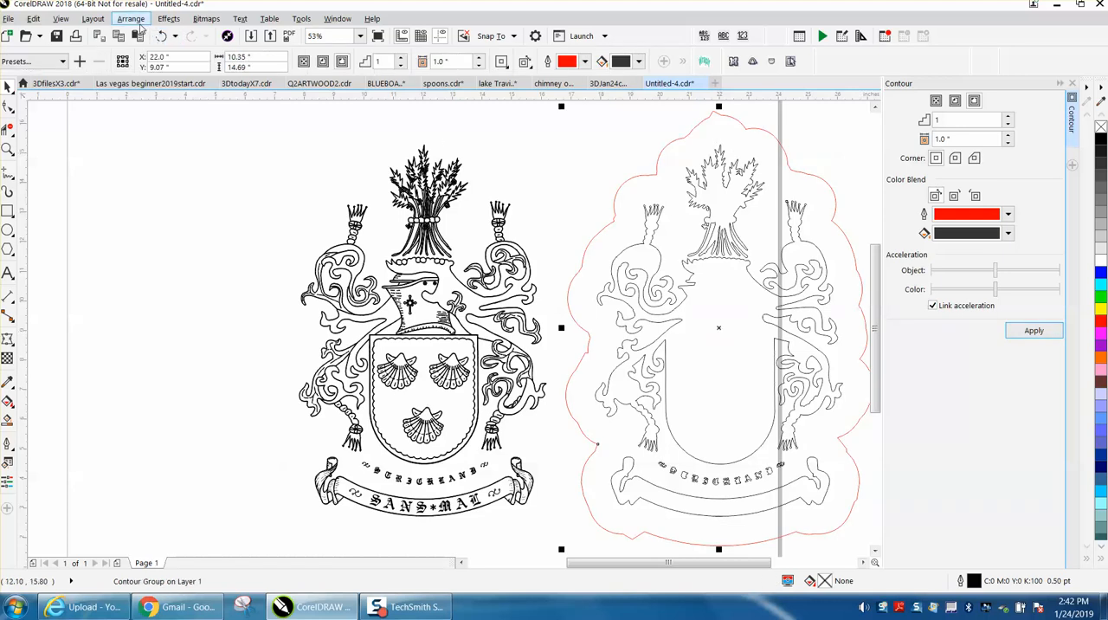
Break the contour apart from the boundary and center the red outline on the page around the artwork.
click(130, 18)
click(180, 255)
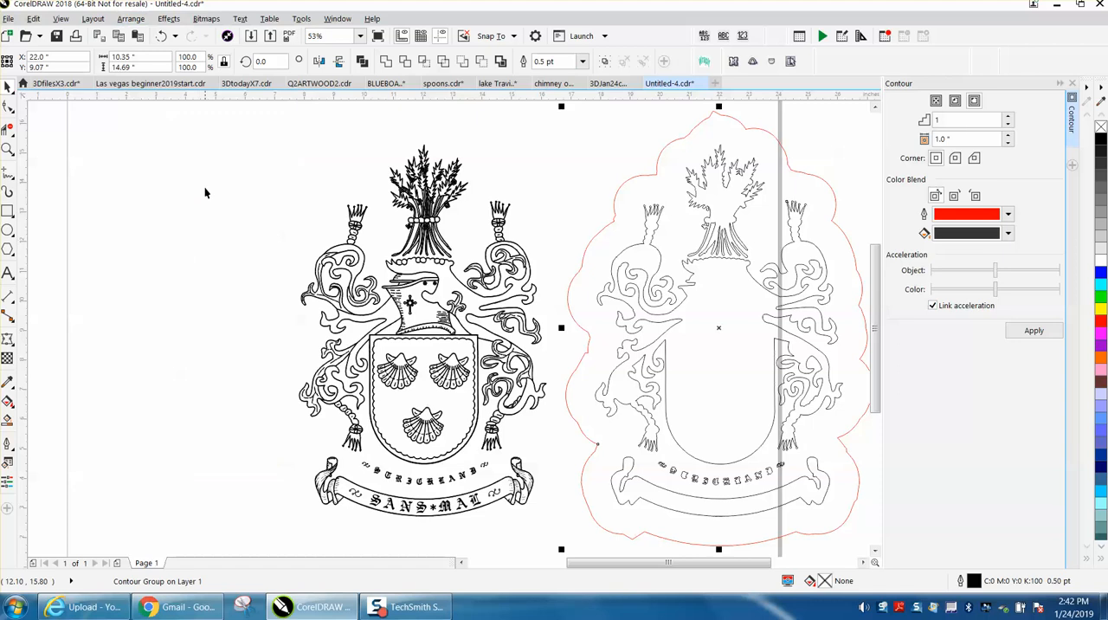
click(596, 189)
click(617, 193)
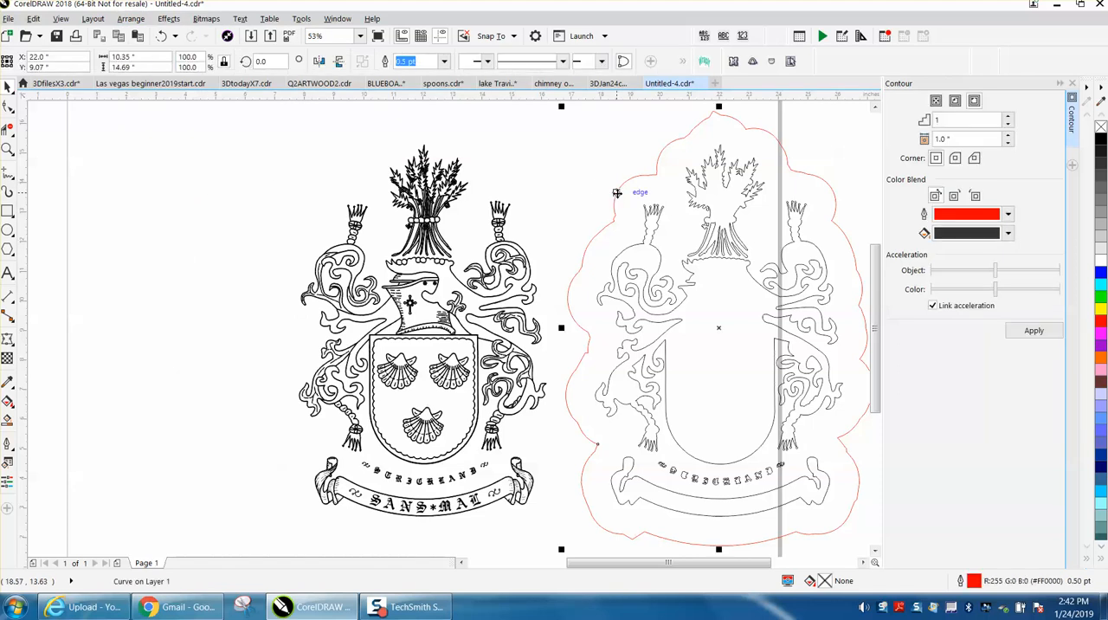
key(p)
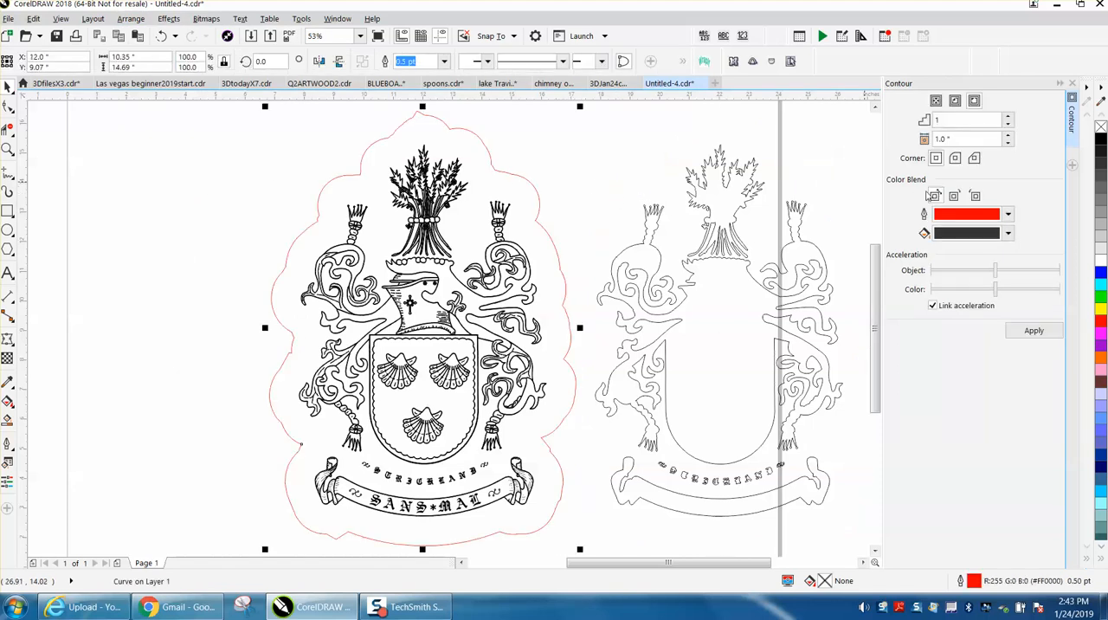
Apply a one-step inside contour with a 0.75 inch offset to the red outline.
click(955, 100)
drag(960, 135, 915, 140)
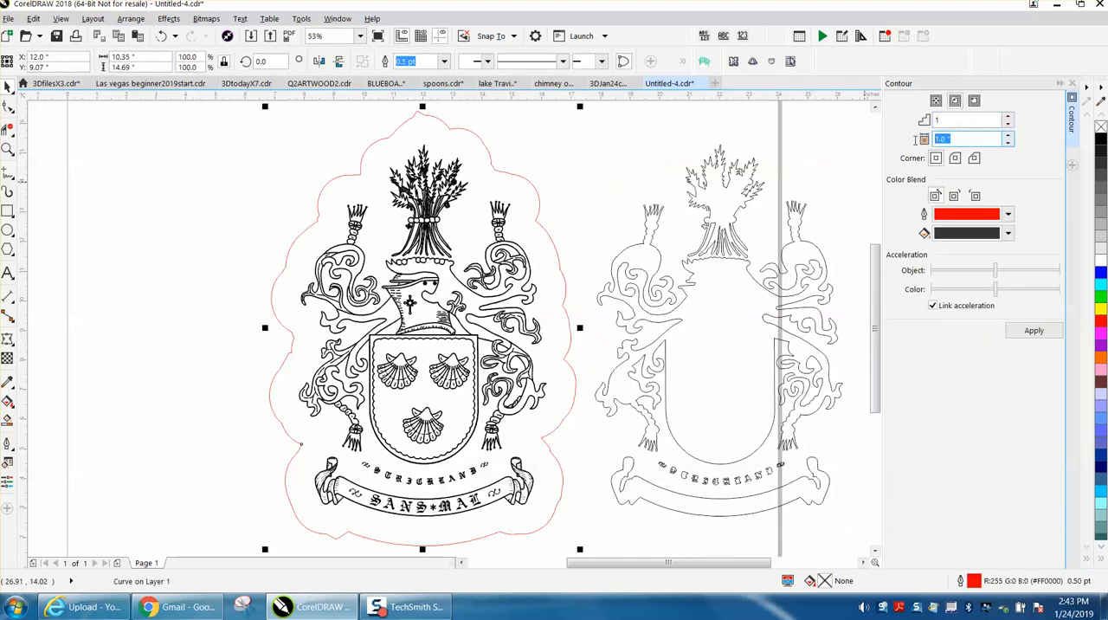
key(BackSpace)
click(1035, 331)
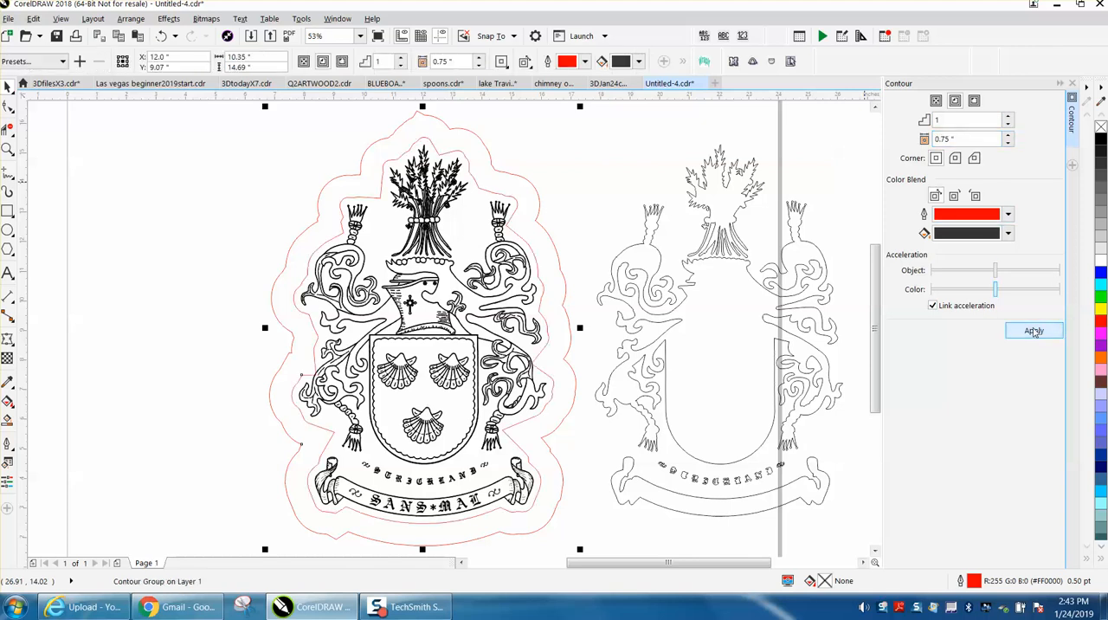
Break the inside contour apart and delete the outer red outline.
click(130, 19)
click(178, 253)
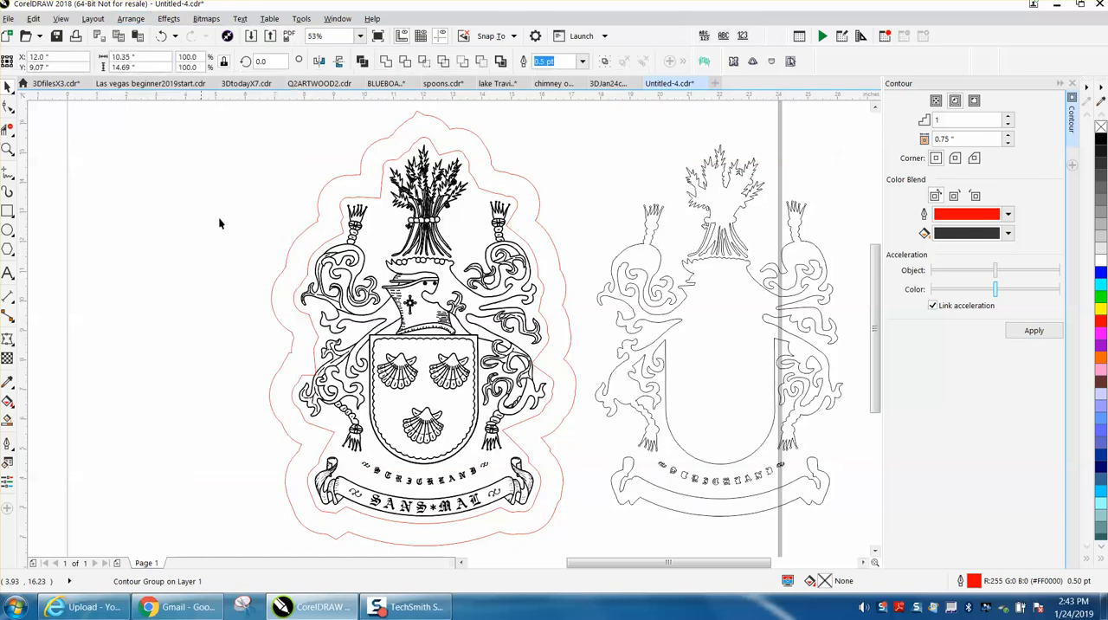
click(218, 217)
click(332, 180)
key(Delete)
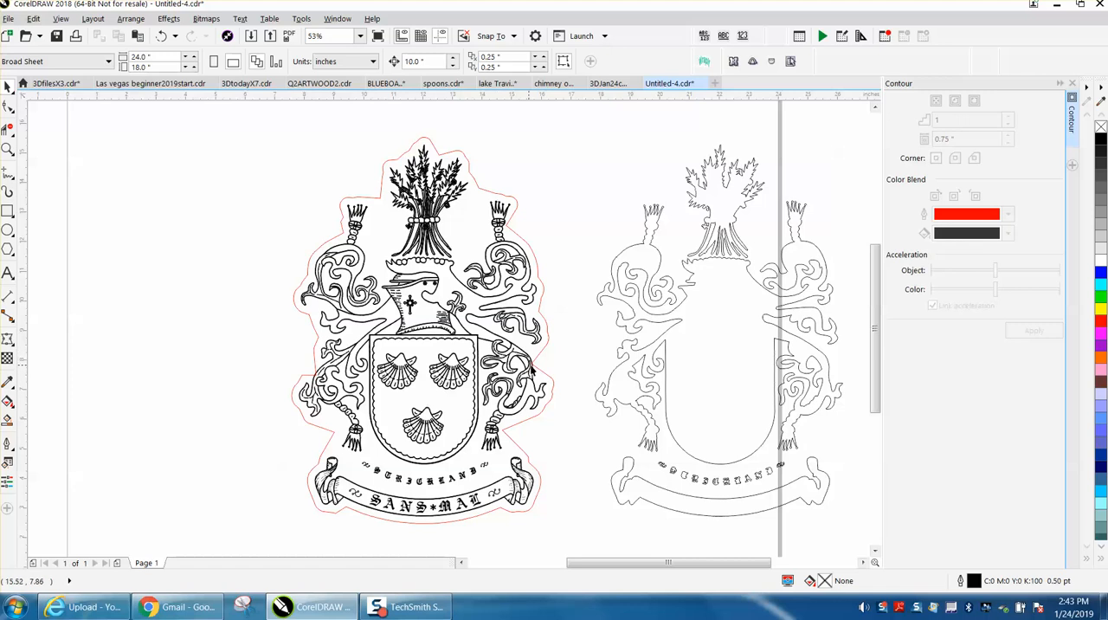
Remove unneeded nodes from the red outline on both sides of the shield with the Shape tool.
click(7, 149)
drag(252, 289, 650, 450)
click(7, 88)
click(7, 104)
click(162, 316)
drag(142, 333, 172, 351)
key(Delete)
click(626, 323)
key(Delete)
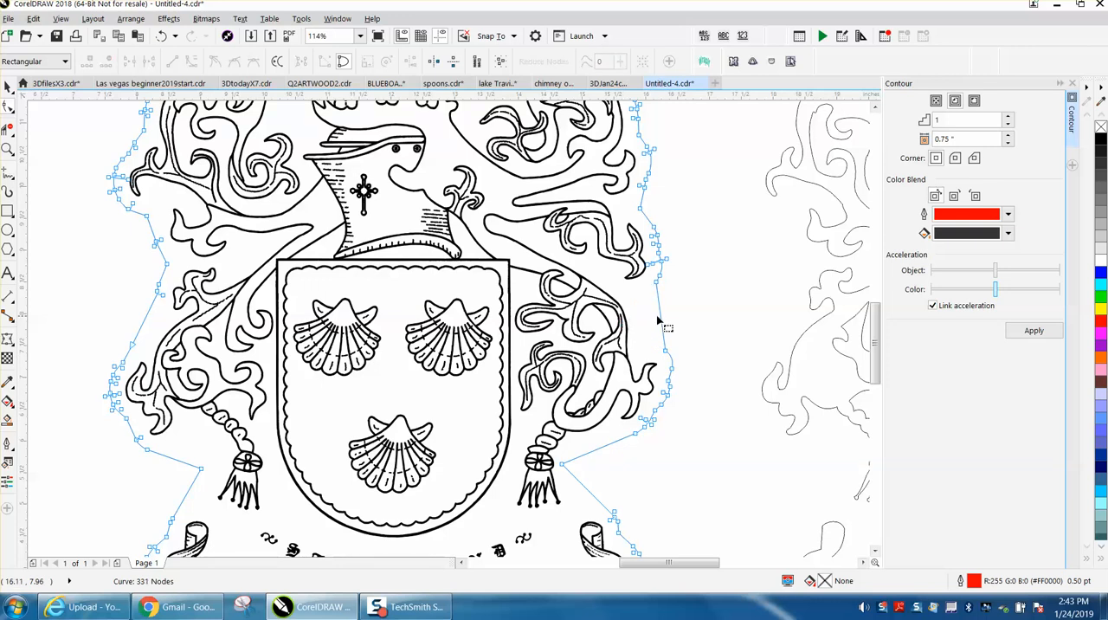
Delete the node clusters beside the right scrollwork tip and around the outline's lower-left bulge.
drag(680, 234, 648, 271)
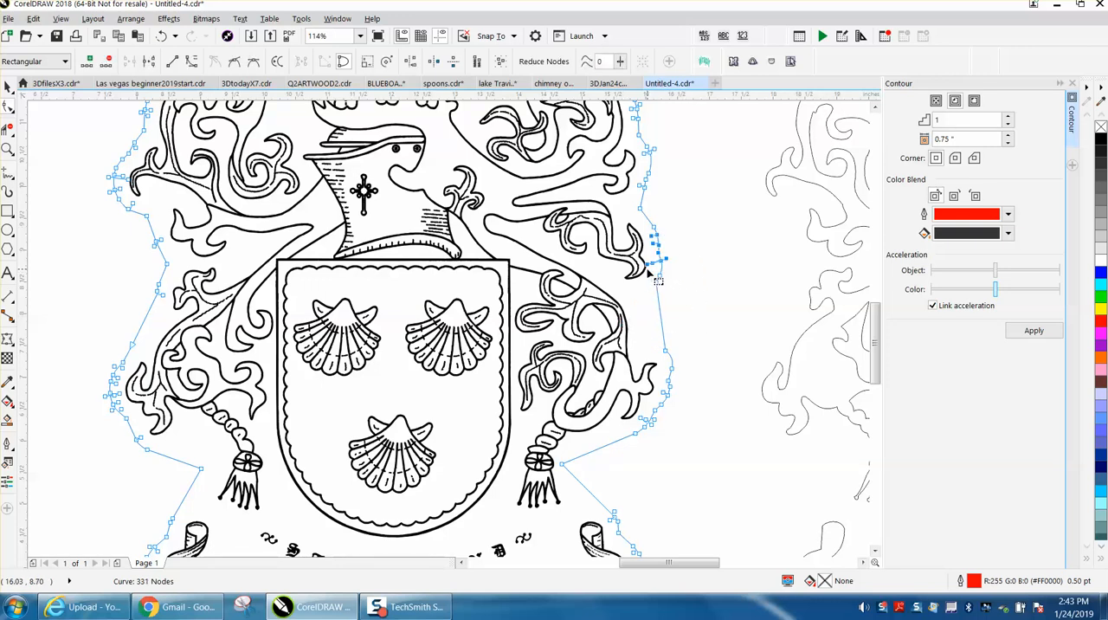
key(Delete)
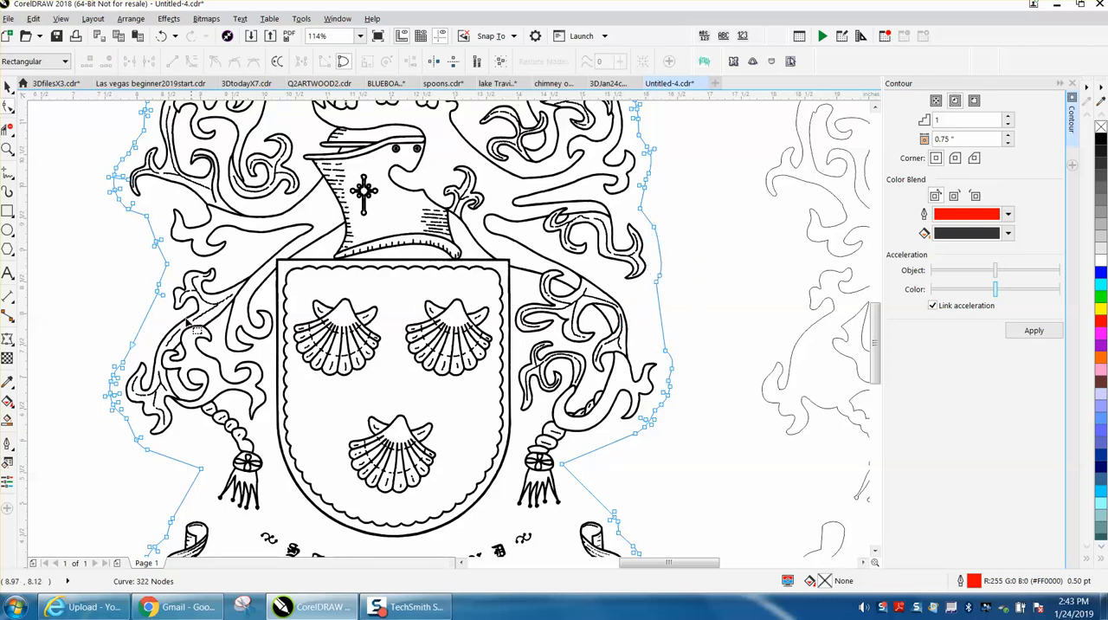
drag(96, 357, 121, 425)
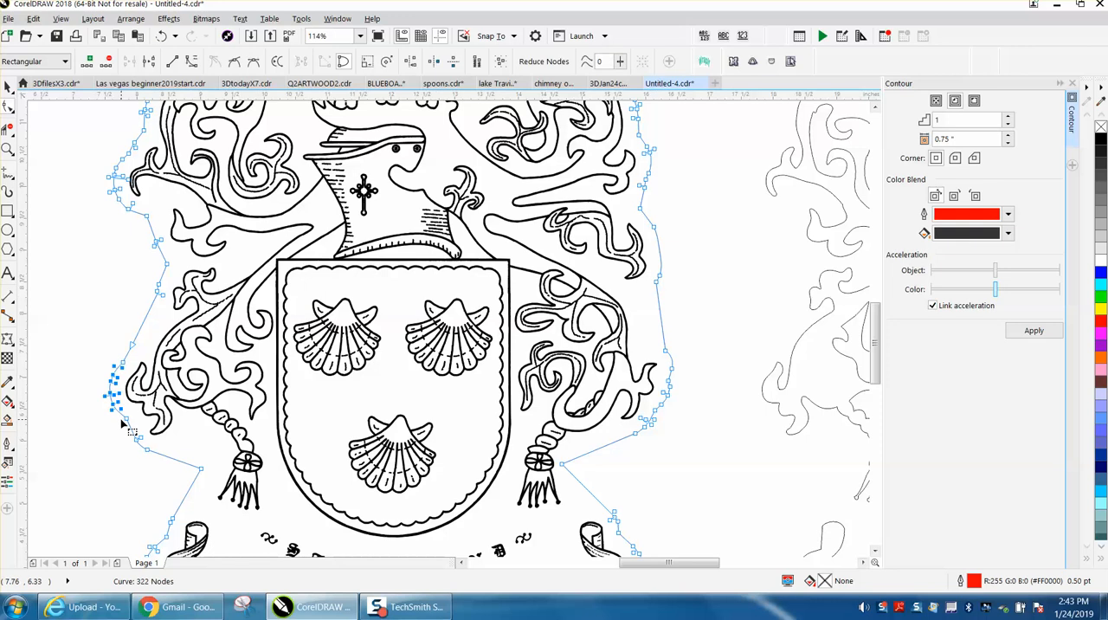
key(Delete)
scroll(124, 354, down, 3)
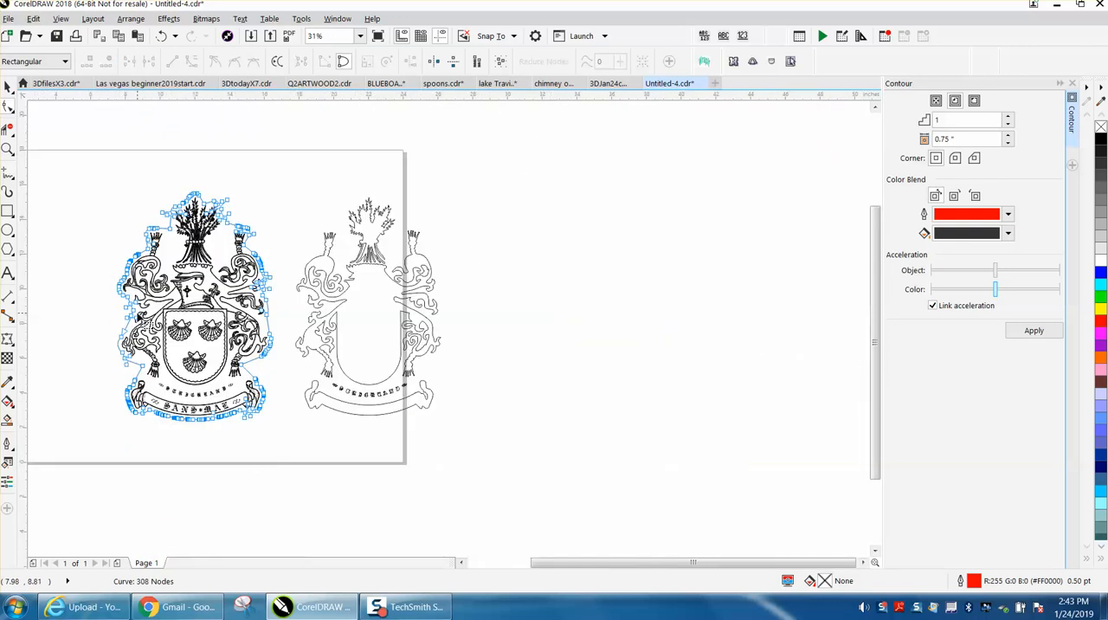
Delete the outline nodes beneath the motto banner, between its two ends.
click(7, 148)
mouse_move(119, 381)
mouse_down()
mouse_move(351, 428)
mouse_move(350, 439)
mouse_up()
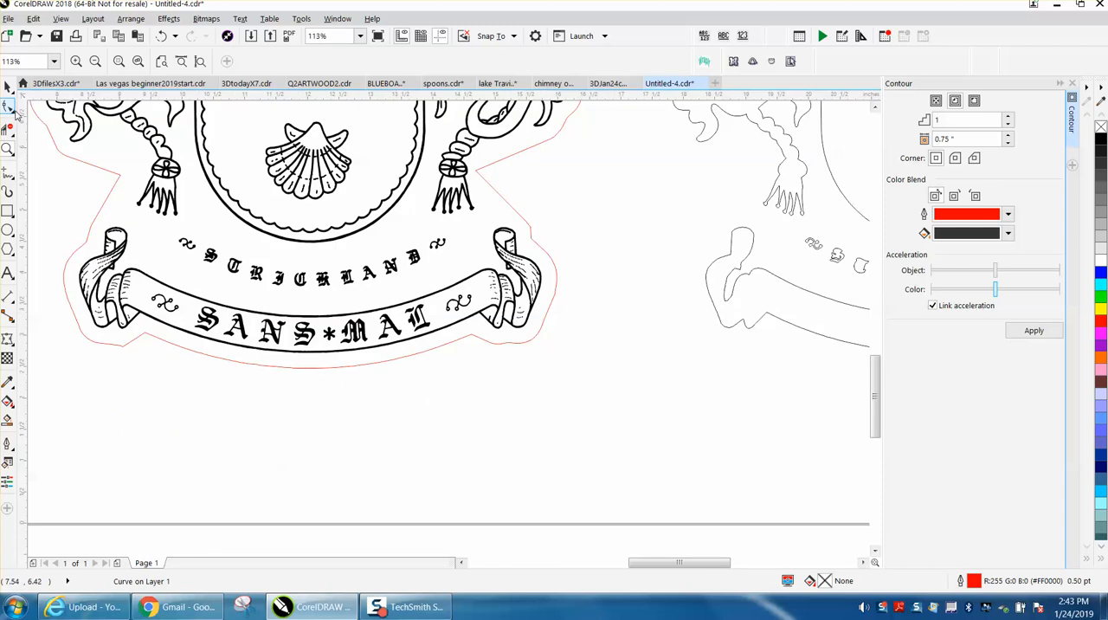
click(15, 111)
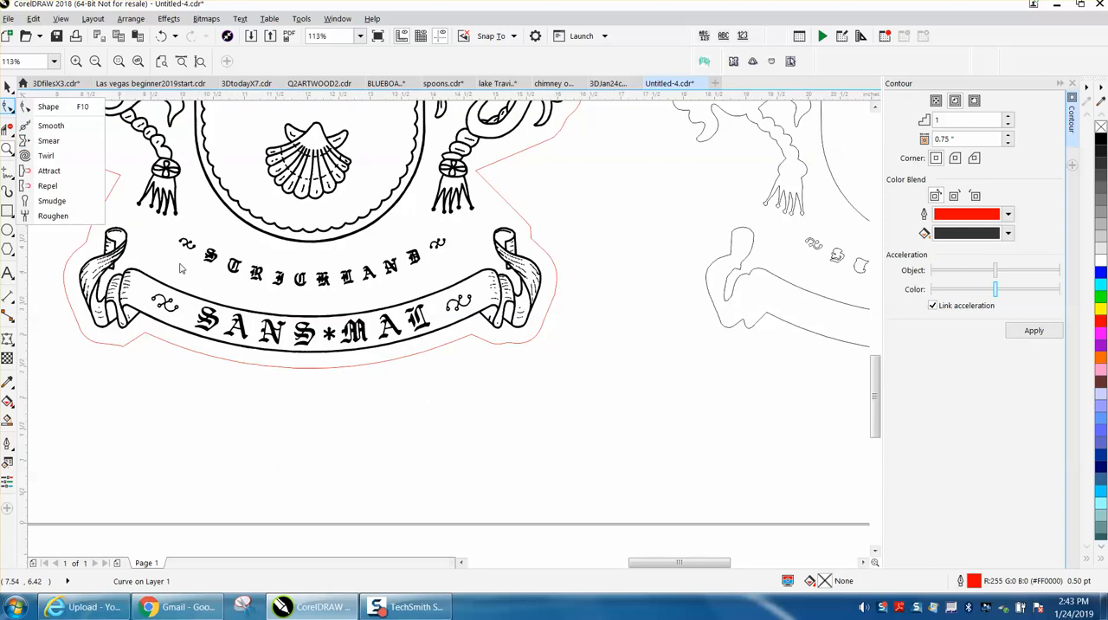
click(54, 109)
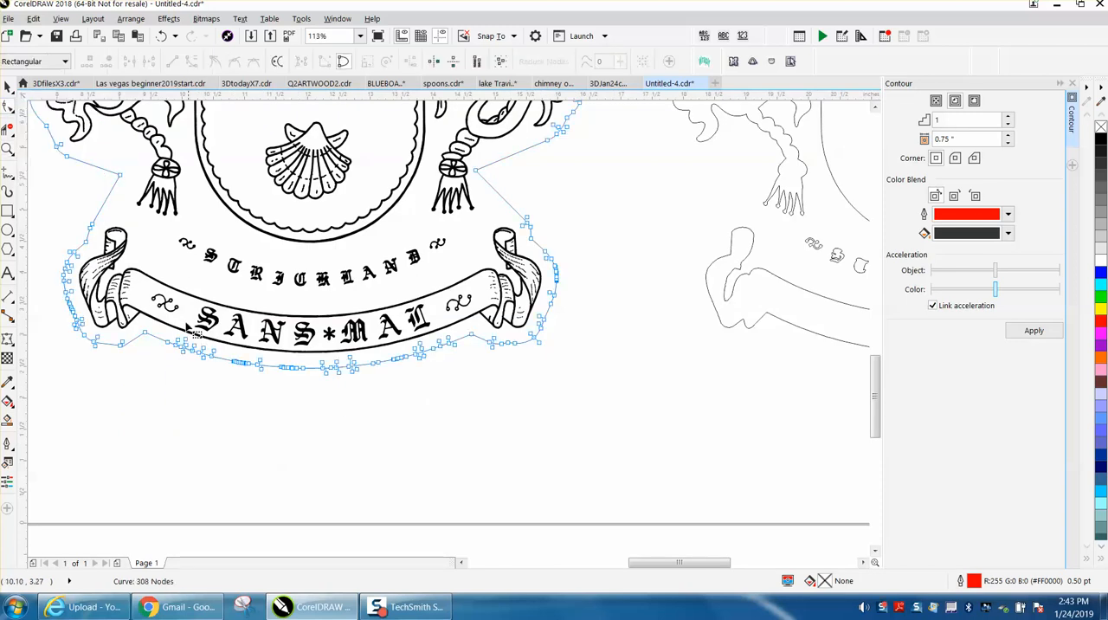
drag(163, 336, 461, 388)
key(Delete)
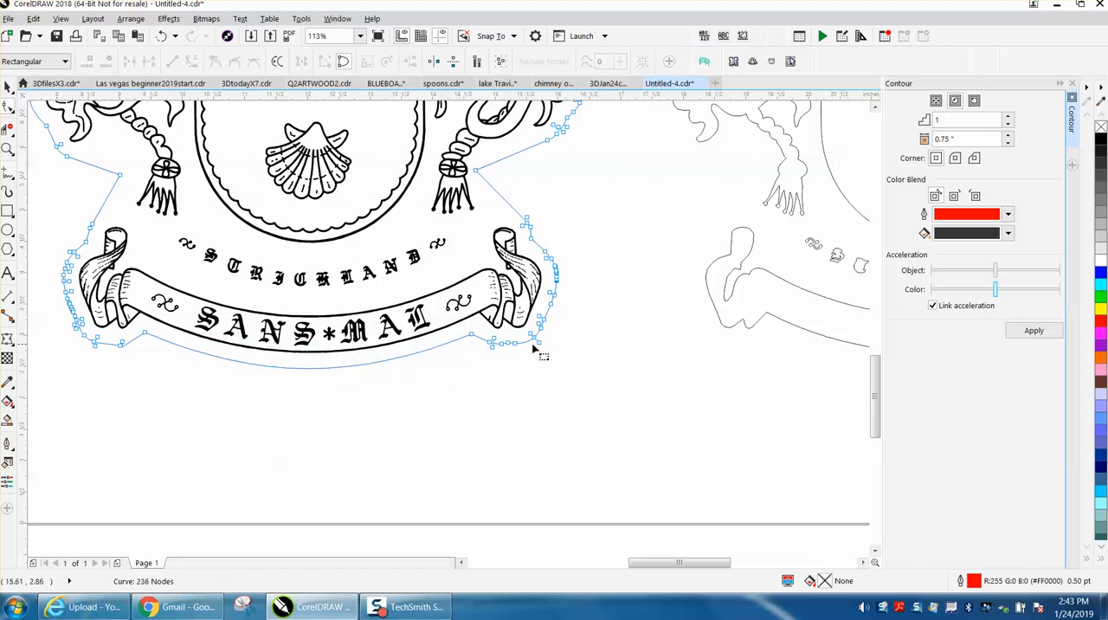
Delete the extra outline nodes under the banner's right end.
drag(561, 336, 494, 354)
key(Delete)
scroll(342, 340, down, 2)
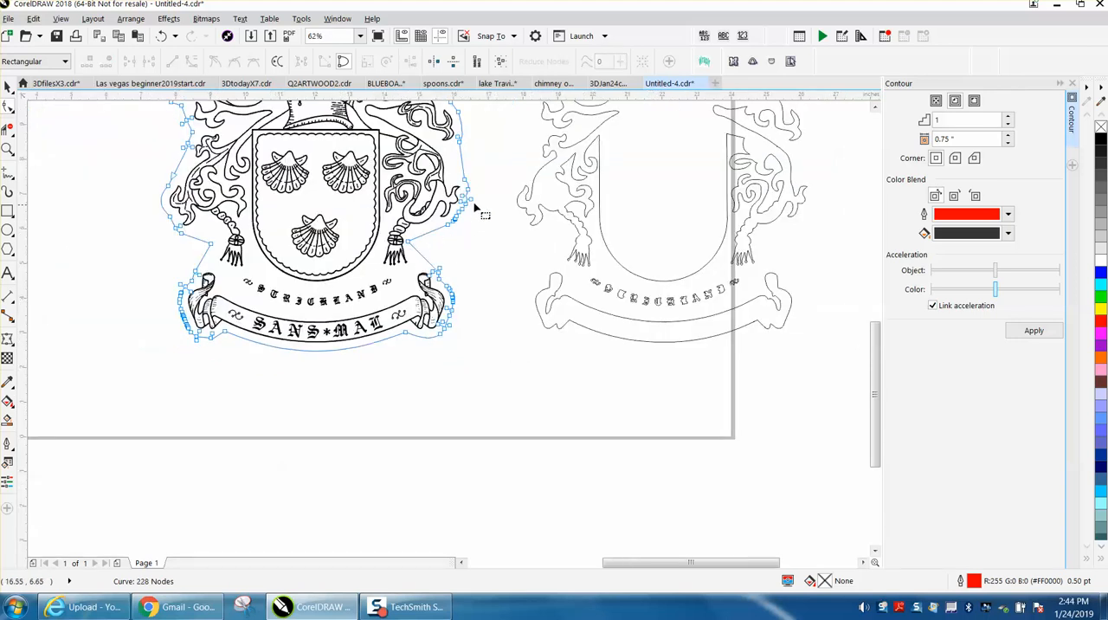
Delete the extra outline nodes between the lower-left bulge and the corner beside the left tassel.
click(7, 149)
drag(144, 174, 328, 286)
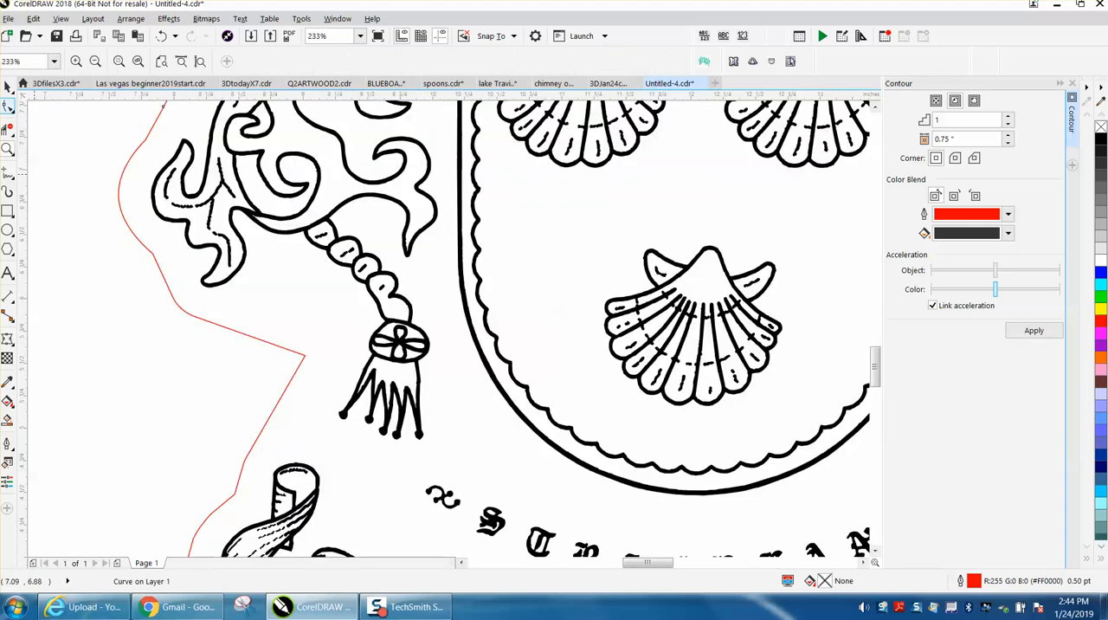
click(8, 106)
drag(163, 299, 218, 334)
key(Delete)
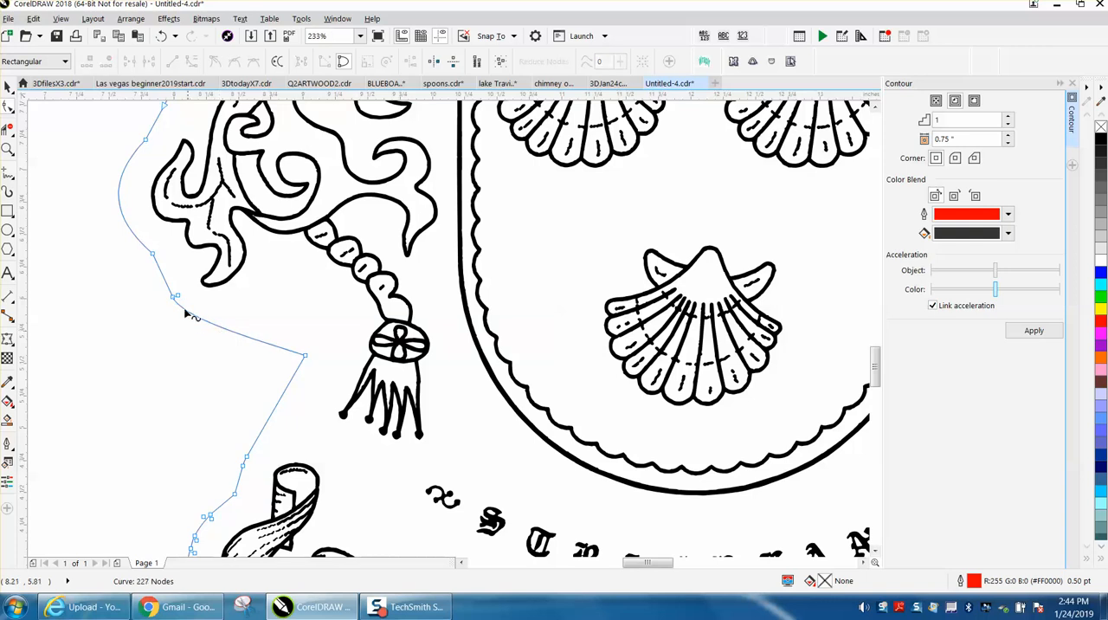
drag(188, 291, 161, 312)
key(Delete)
scroll(230, 314, down, 2)
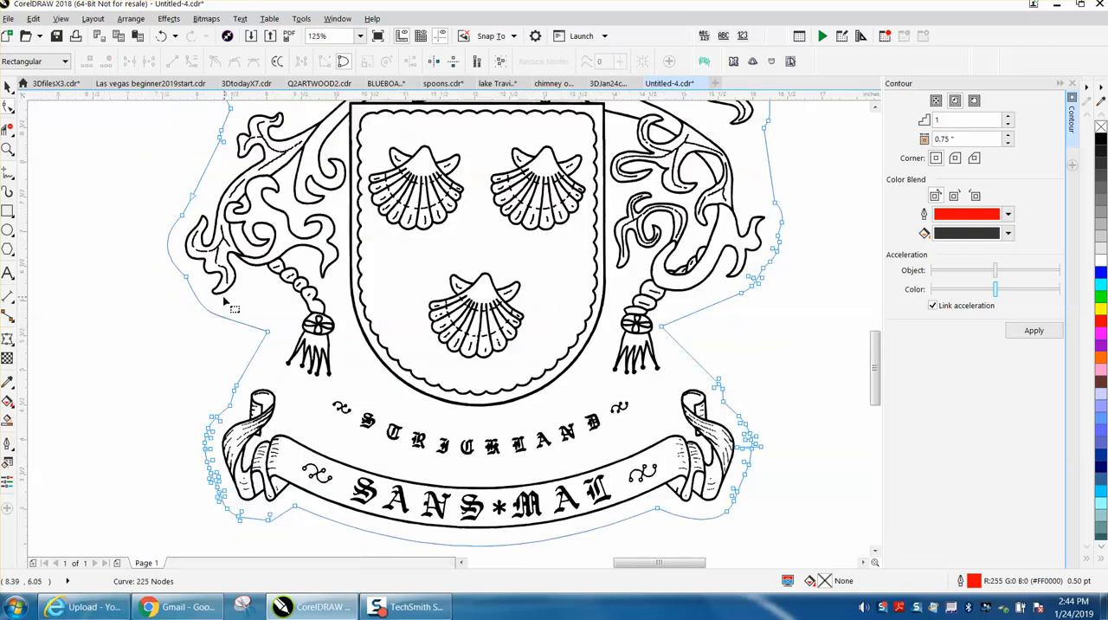
Delete the extra nodes on the left side of the outline just above the lower-left bulge.
click(193, 195)
key(Delete)
drag(206, 116, 235, 154)
key(Delete)
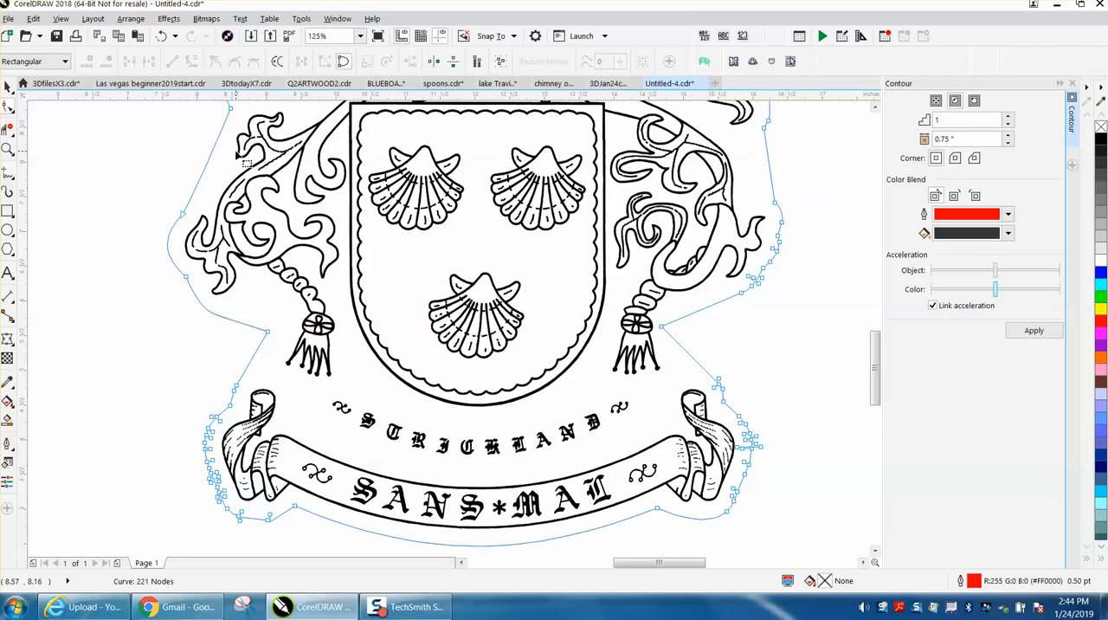
scroll(235, 154, down, 2)
Convert the straight outline segment above the lower-left bulge to a curve and bend it slightly toward the artwork.
click(7, 149)
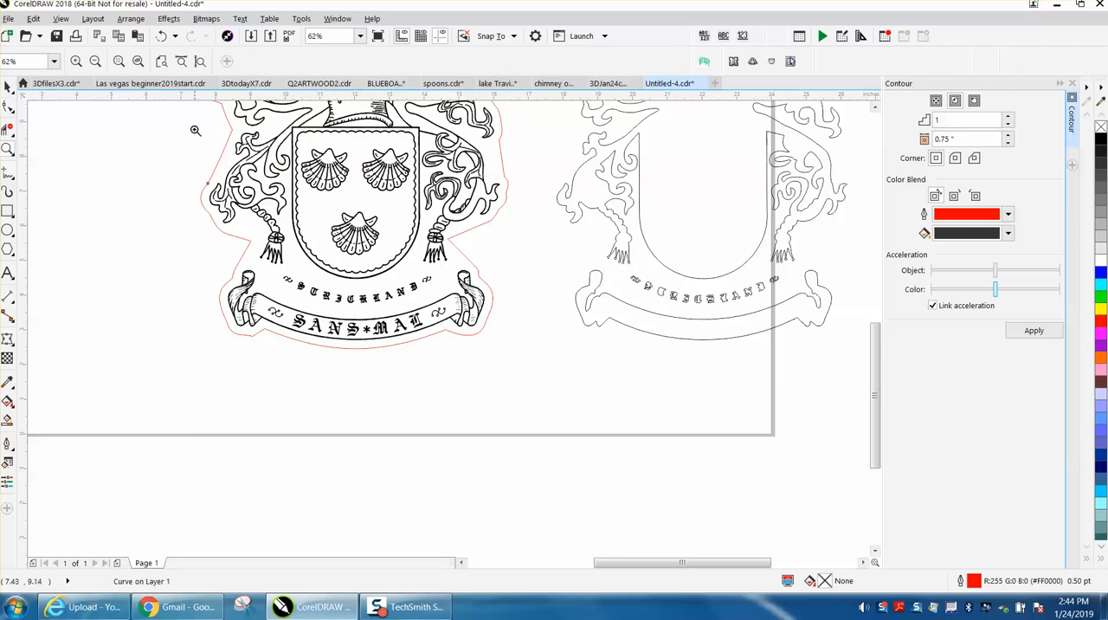
drag(195, 130, 326, 210)
click(8, 105)
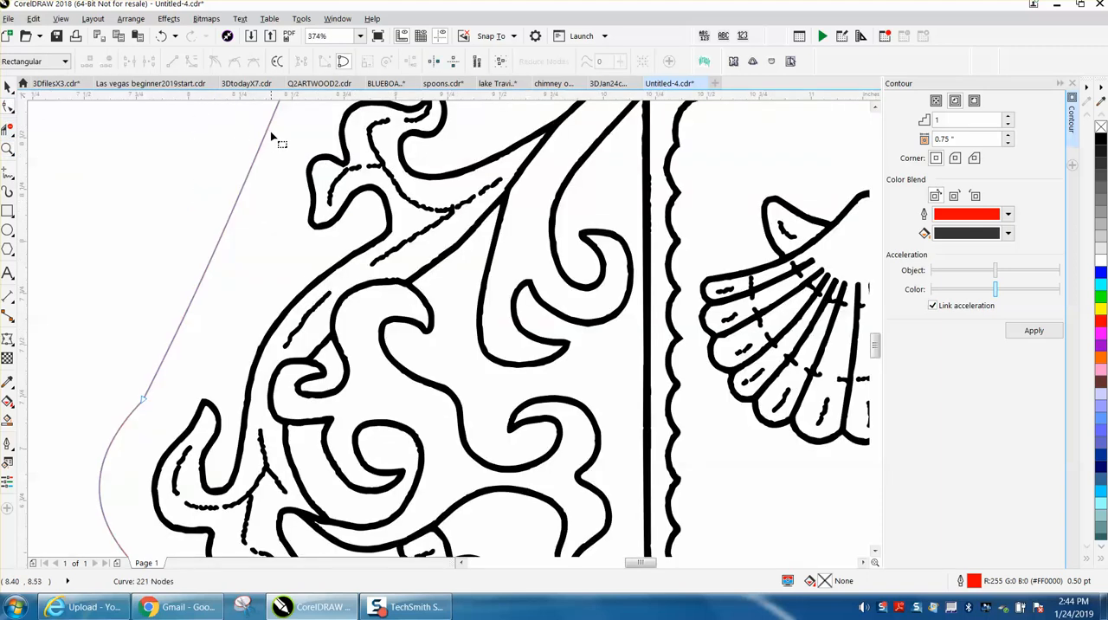
scroll(270, 131, down, 4)
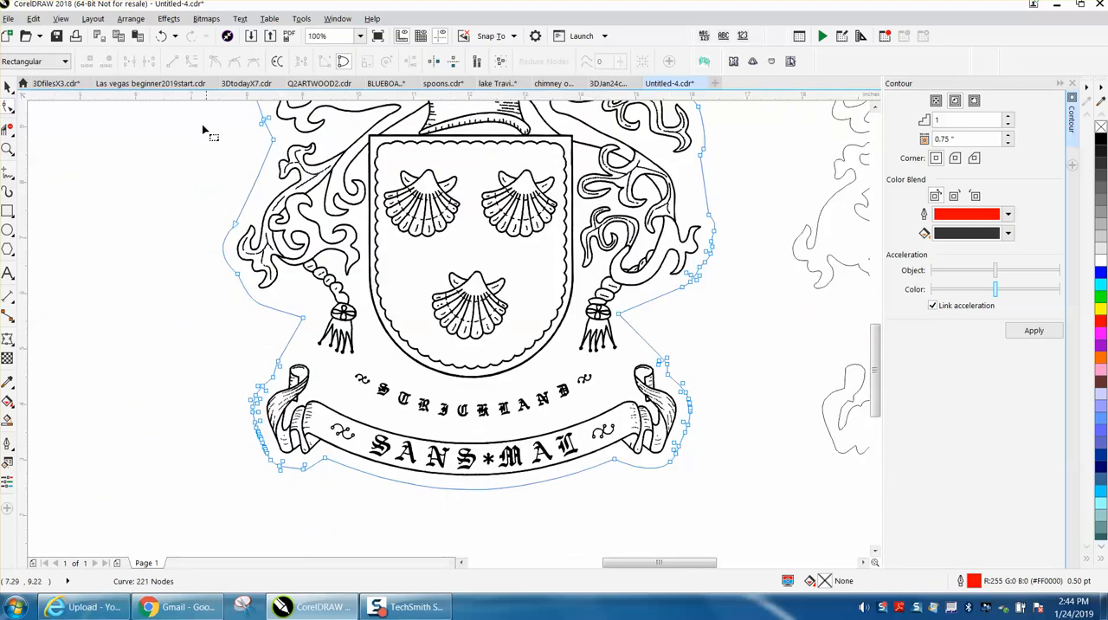
right_click(276, 141)
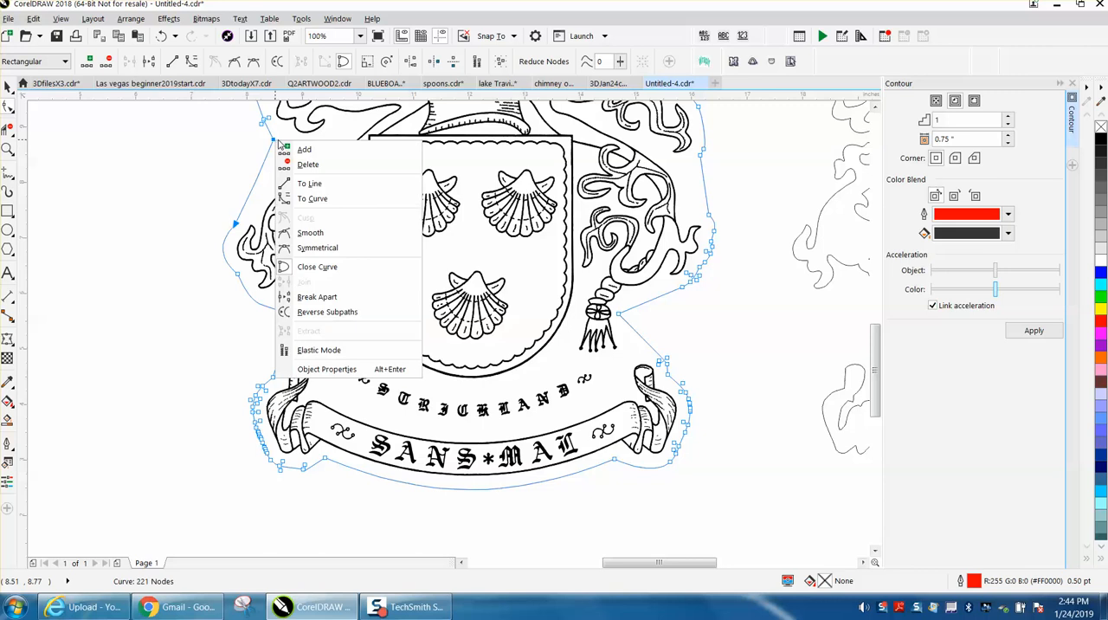
click(322, 199)
click(273, 140)
drag(260, 169, 258, 204)
click(106, 260)
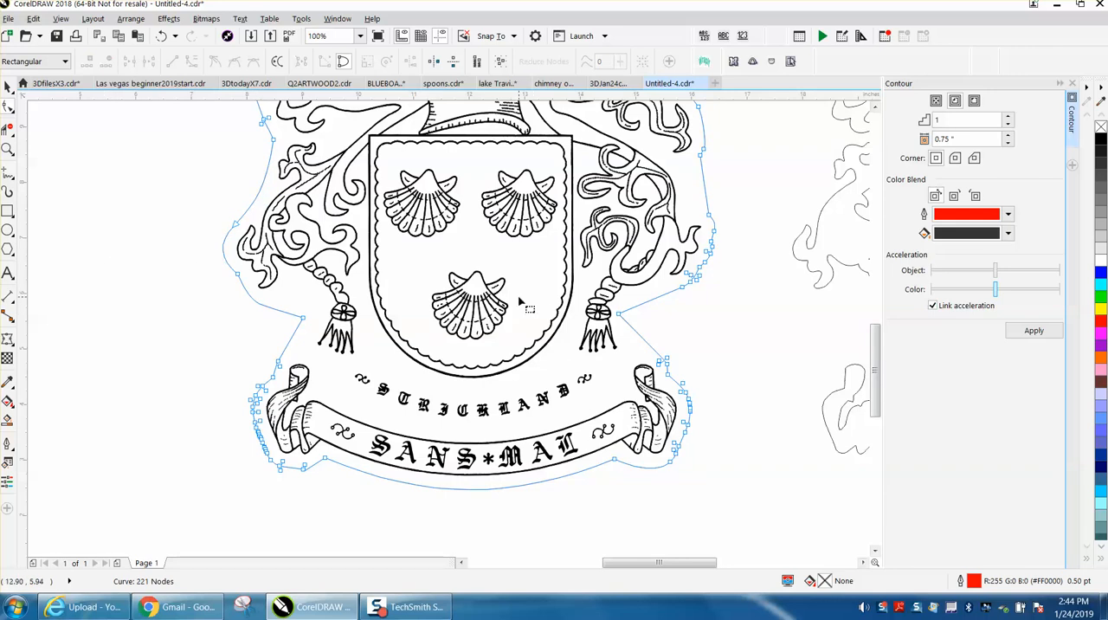
scroll(519, 301, down, 2)
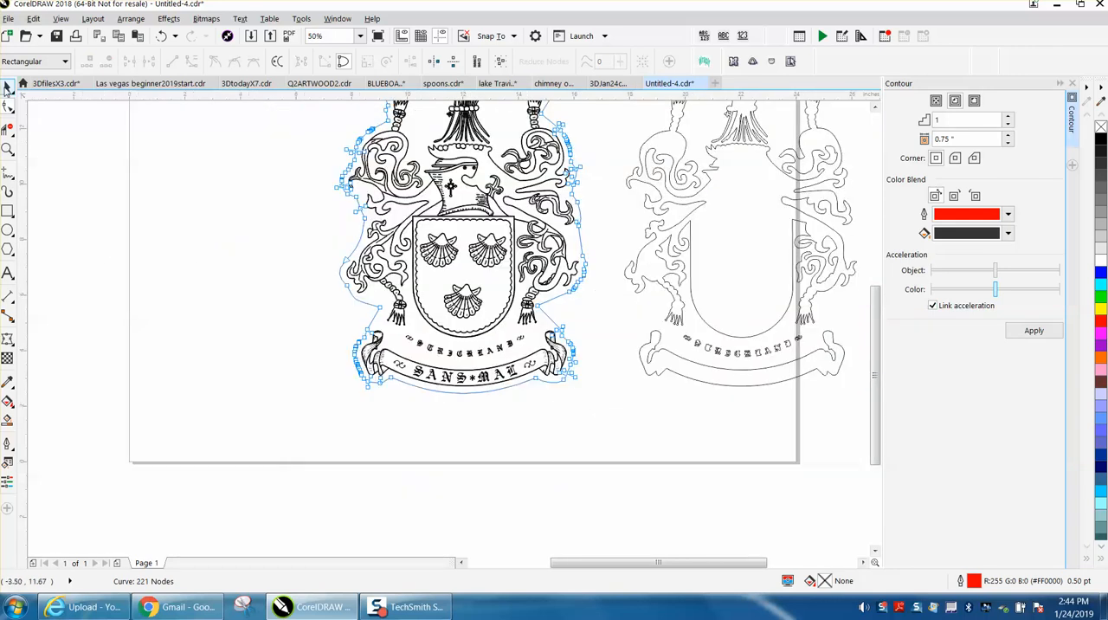
click(7, 87)
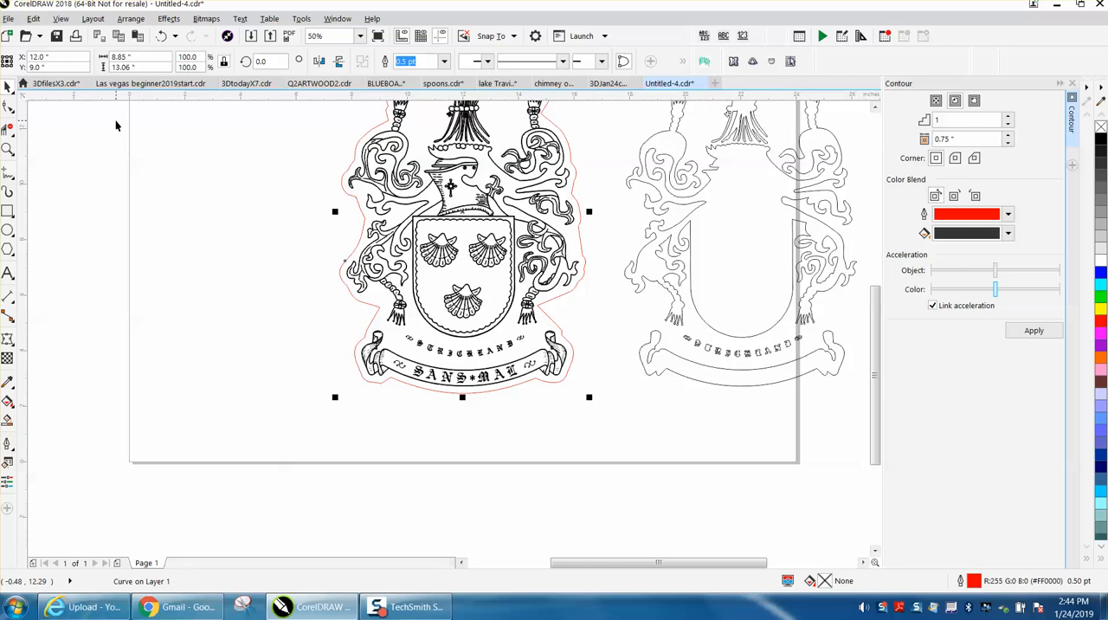